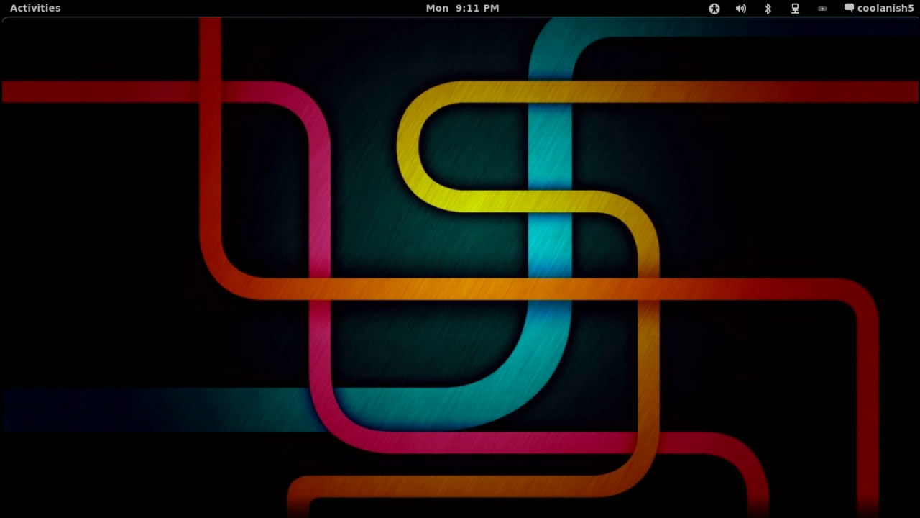
Bring Firefox back, switch the Music Integration extension on, then minimize the browser
key("super")
left_click(261, 261)
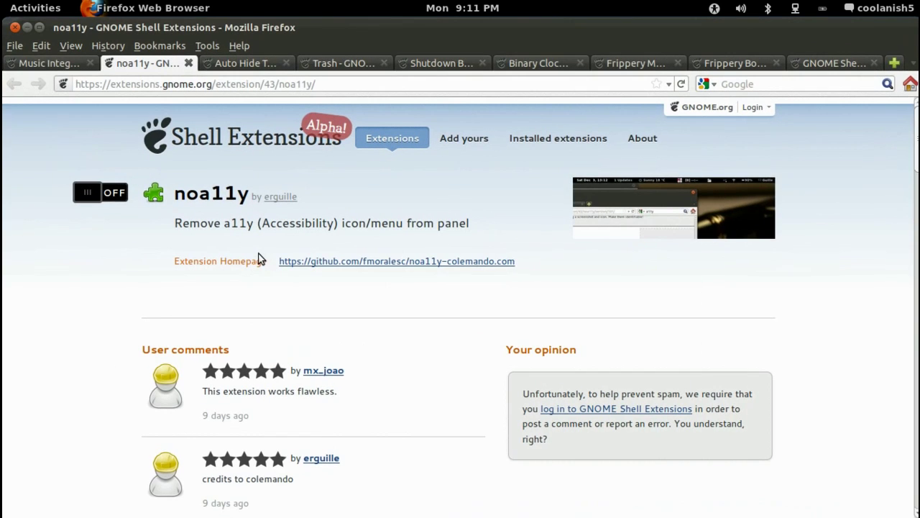
left_click(60, 63)
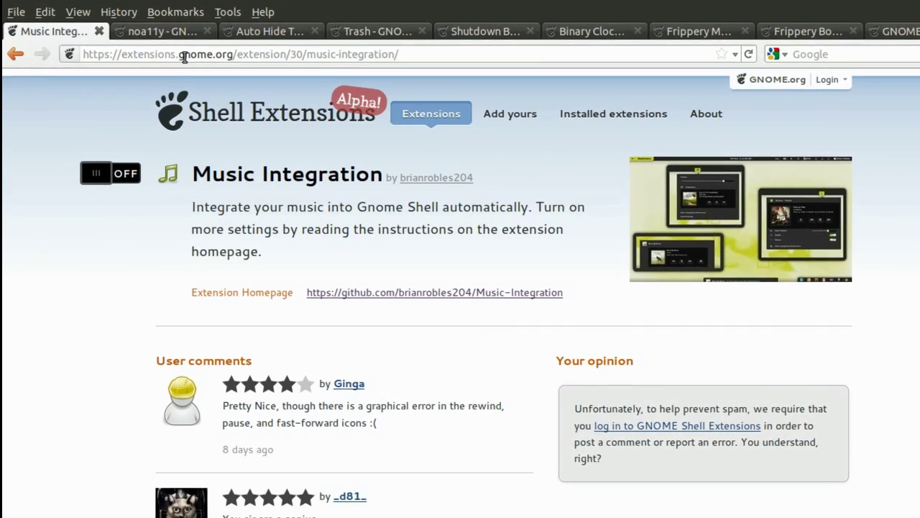
left_click(184, 55)
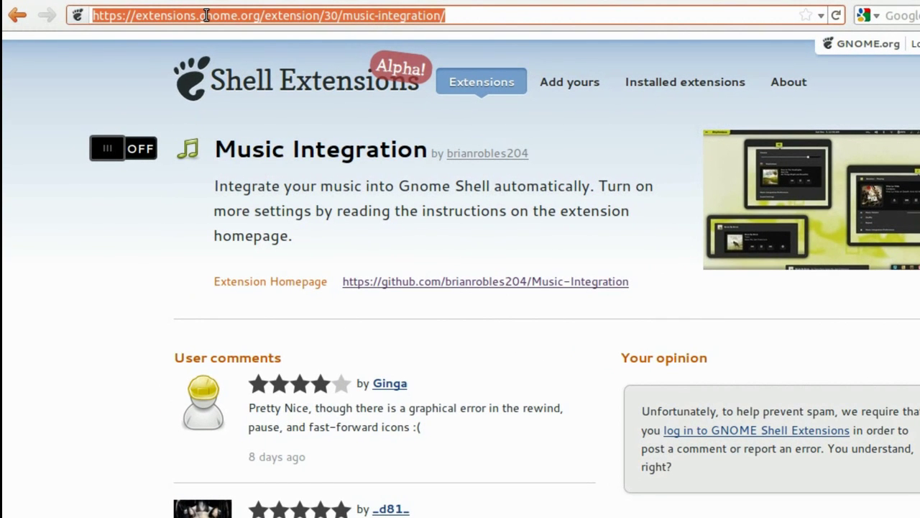
left_click_drag(219, 147, 416, 153)
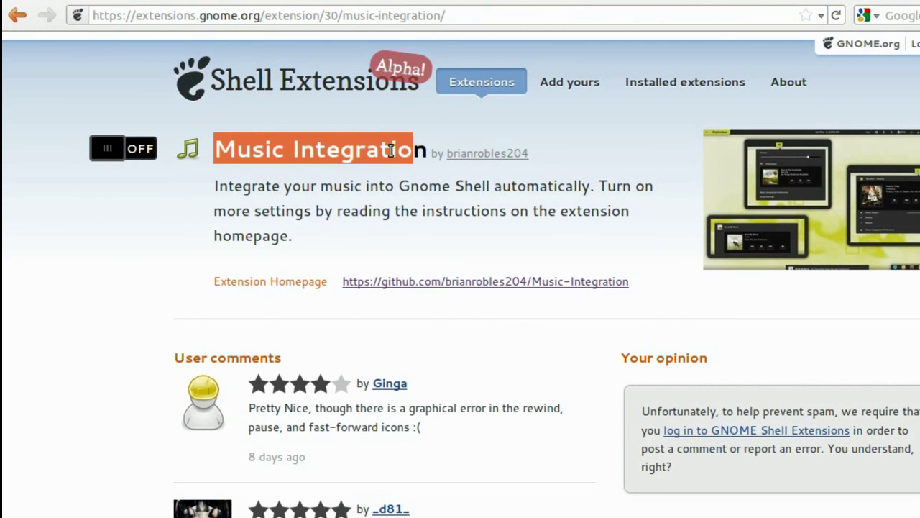
left_click(108, 147)
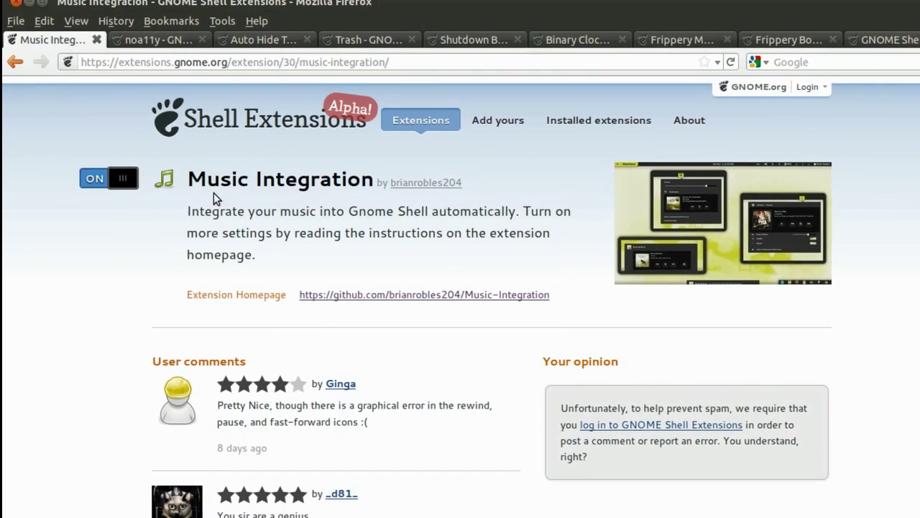
key("super+h")
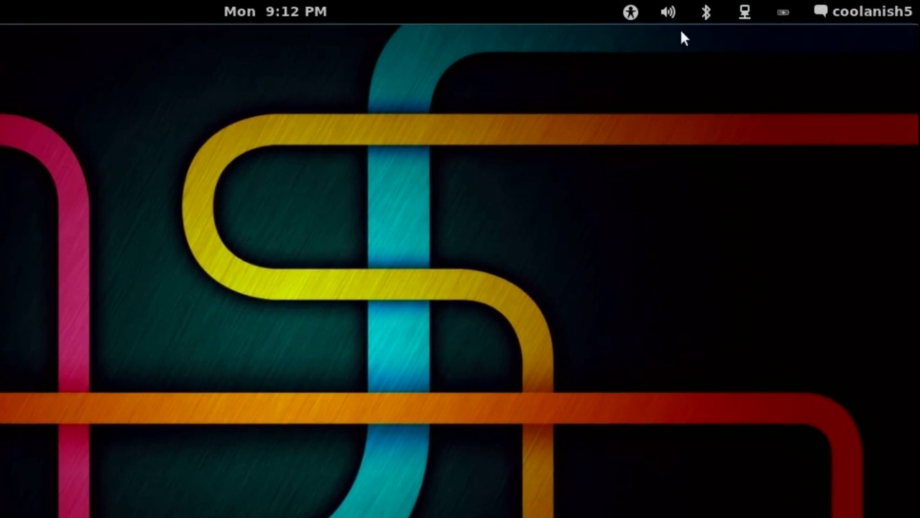
Check the sound menu, then launch the Files manager from Activities
left_click(743, 8)
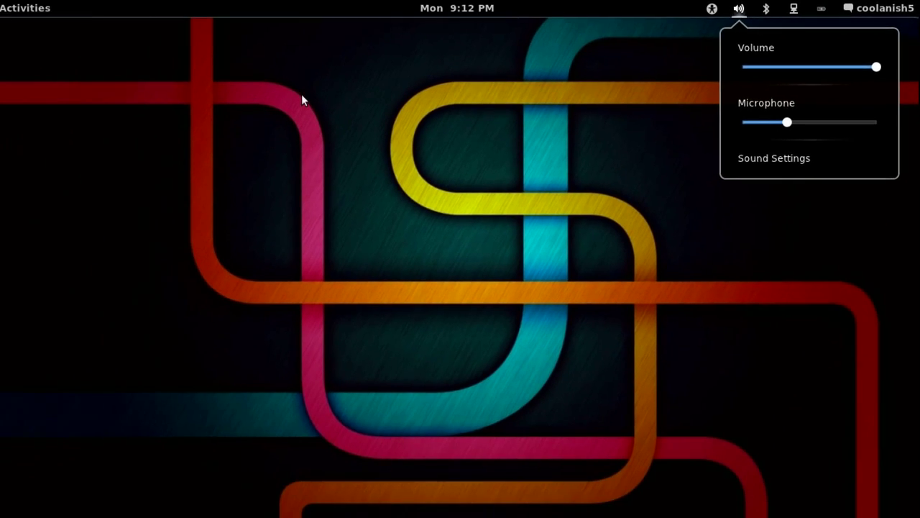
left_click(59, 94)
left_click(52, 8)
left_click(32, 375)
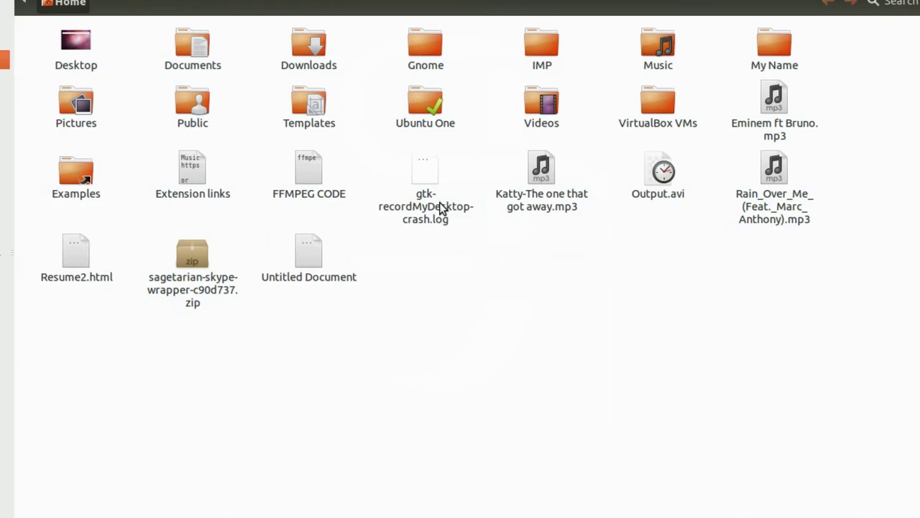
Open Katty-The one that got away.mp3 with Rhythmbox Music Player
left_click(536, 180)
right_click(541, 180)
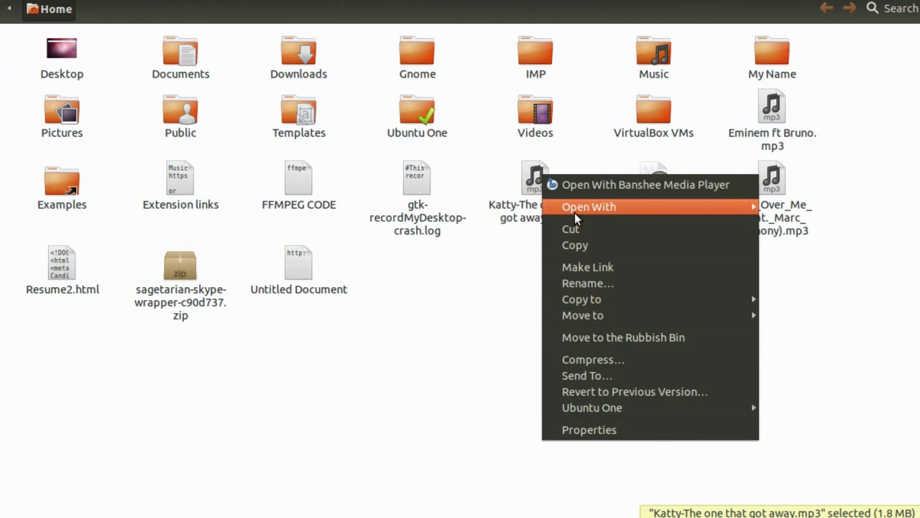
mouse_move(647, 208)
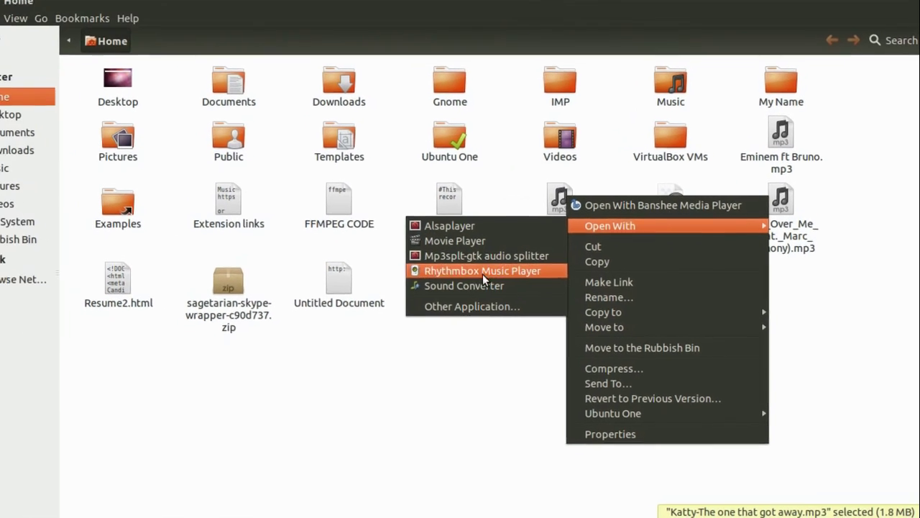
left_click(460, 255)
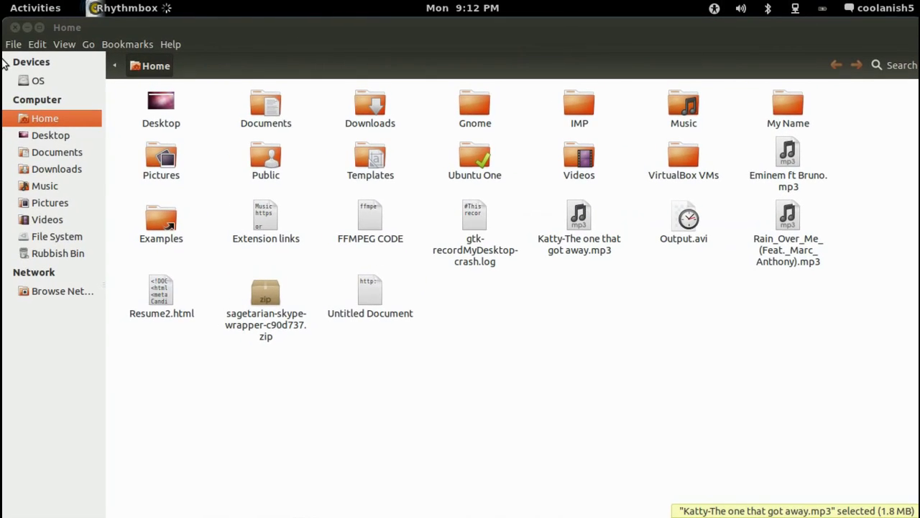
Close Files and pause The One That Got Away from the sound controls
left_click(16, 27)
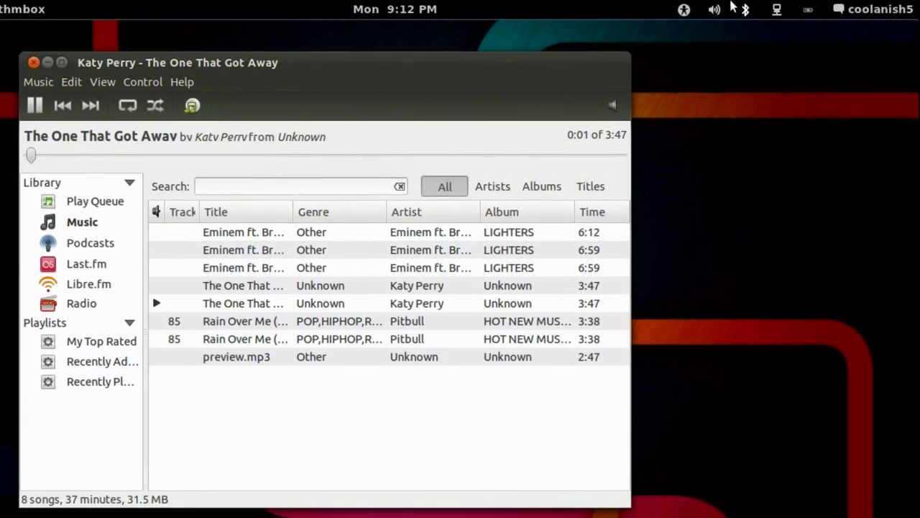
left_click(740, 8)
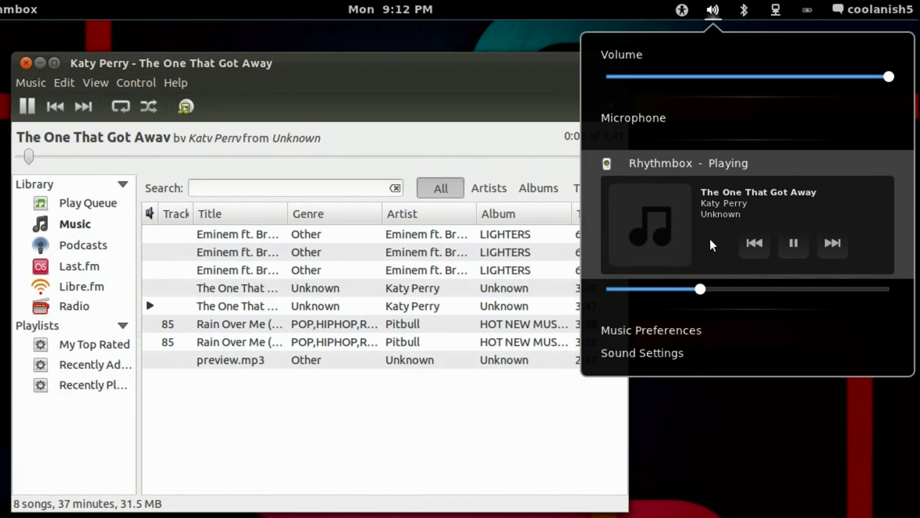
left_click(793, 244)
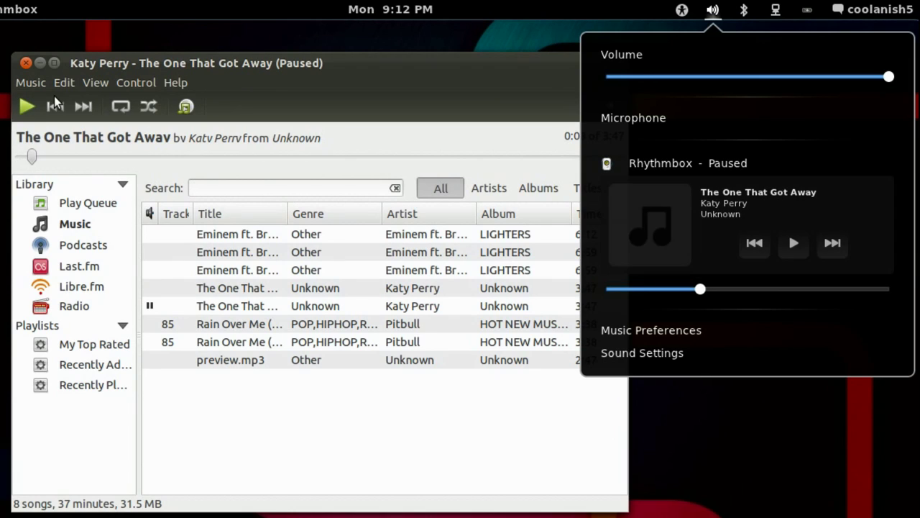
Close the Rhythmbox window and bring up the overview of open windows
left_click(27, 66)
left_click(27, 66)
key("super")
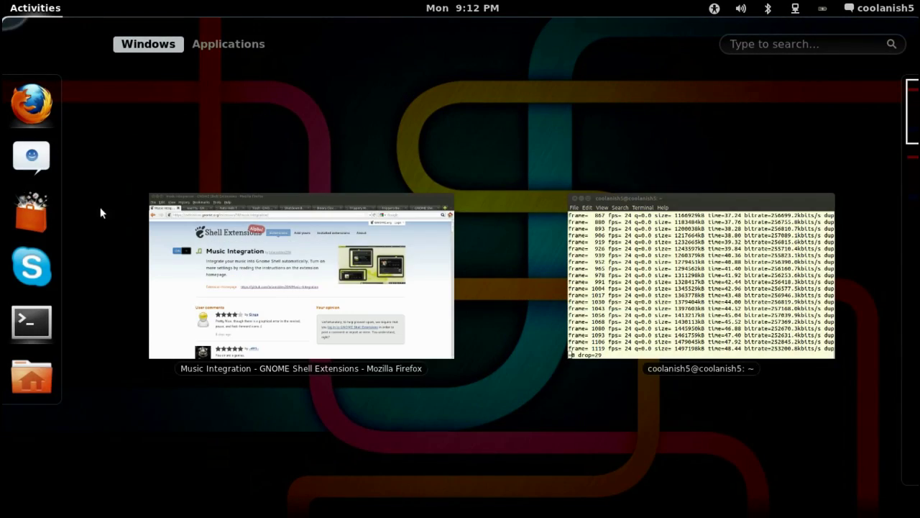
Switch Music Integration off and go to the noa11y extension page
left_click(237, 255)
left_click_drag(124, 192, 68, 194)
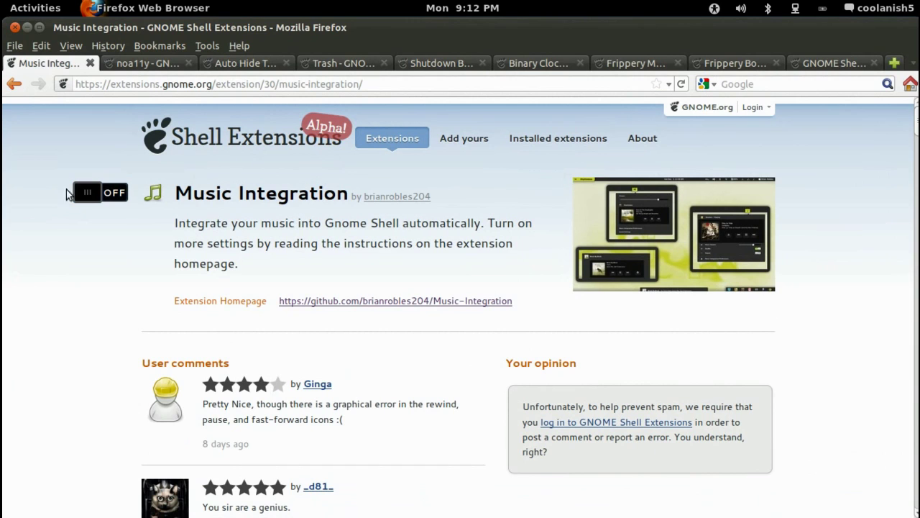
left_click(136, 63)
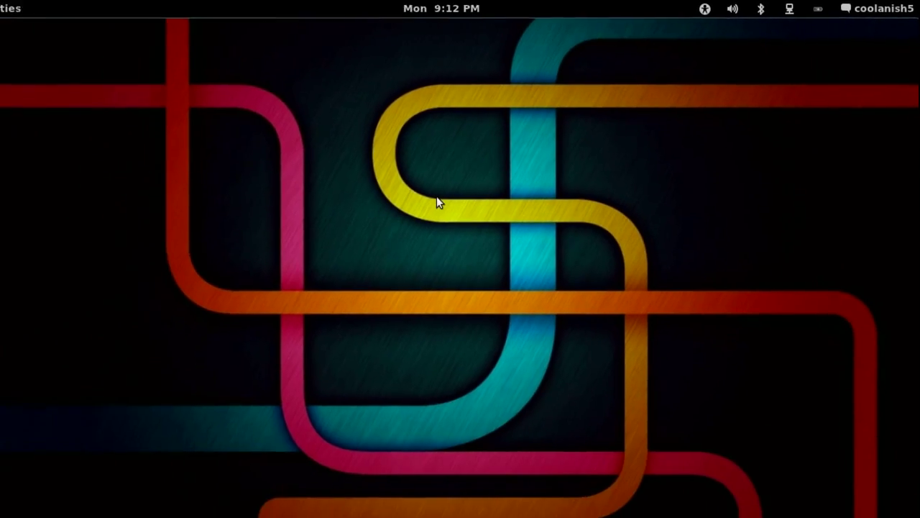
Return to Firefox and switch the noa11y extension on
left_click(13, 4)
left_click(257, 266)
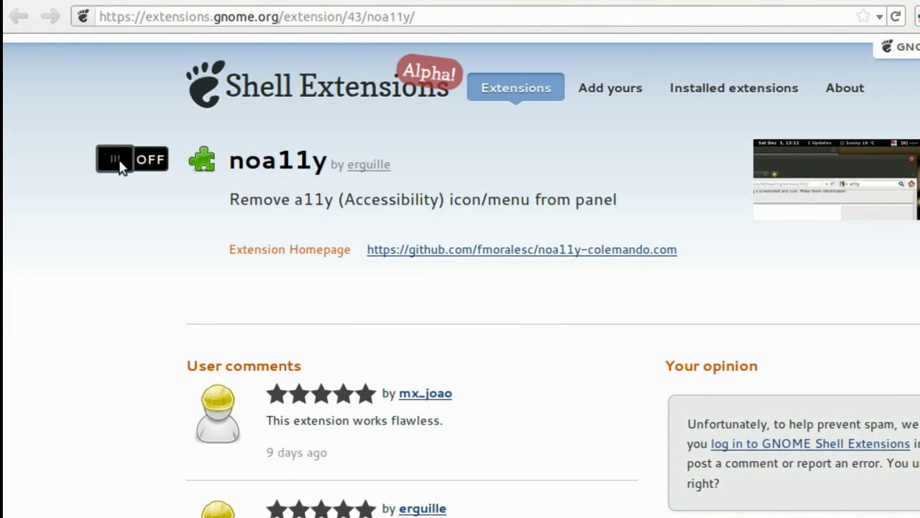
left_click(120, 160)
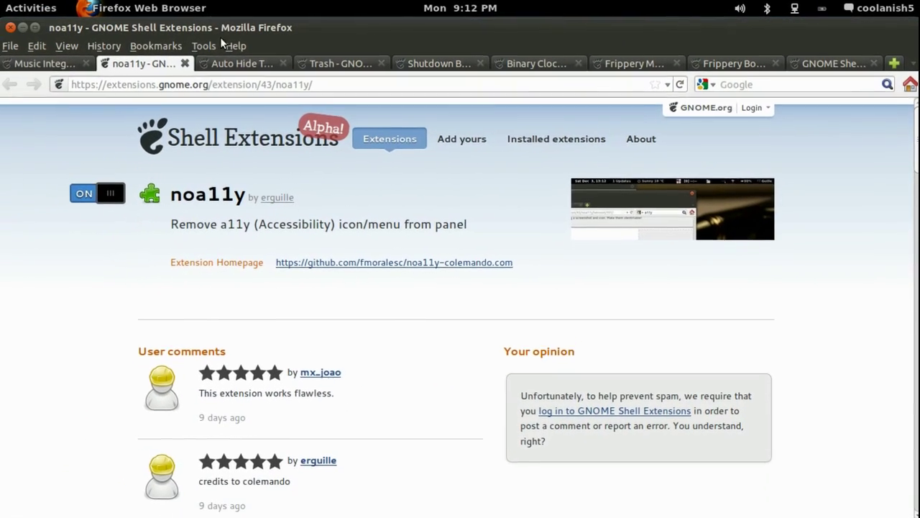
left_click(237, 63)
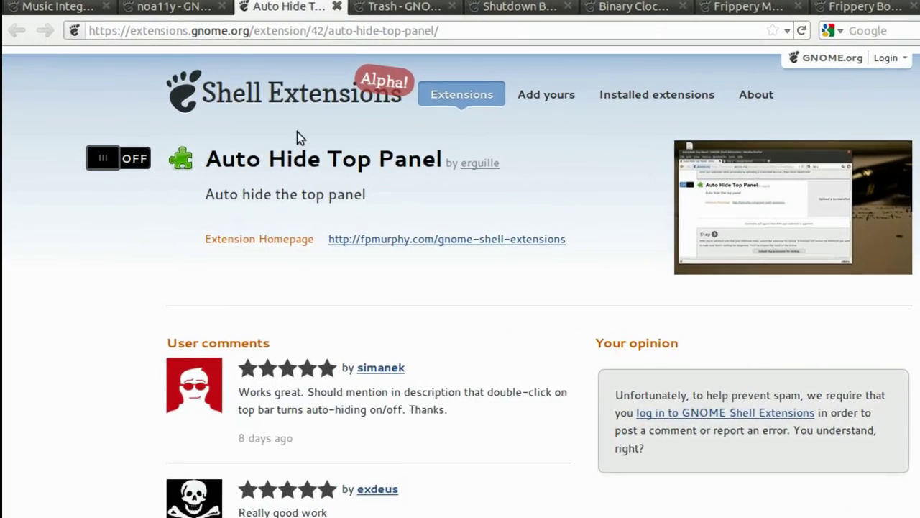
left_click_drag(225, 152, 464, 151)
double_click(464, 149)
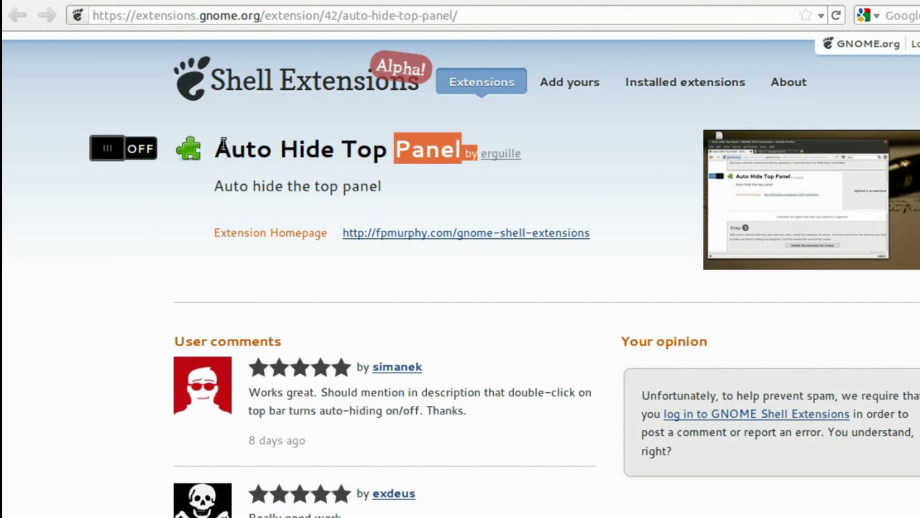
left_click_drag(217, 149, 464, 148)
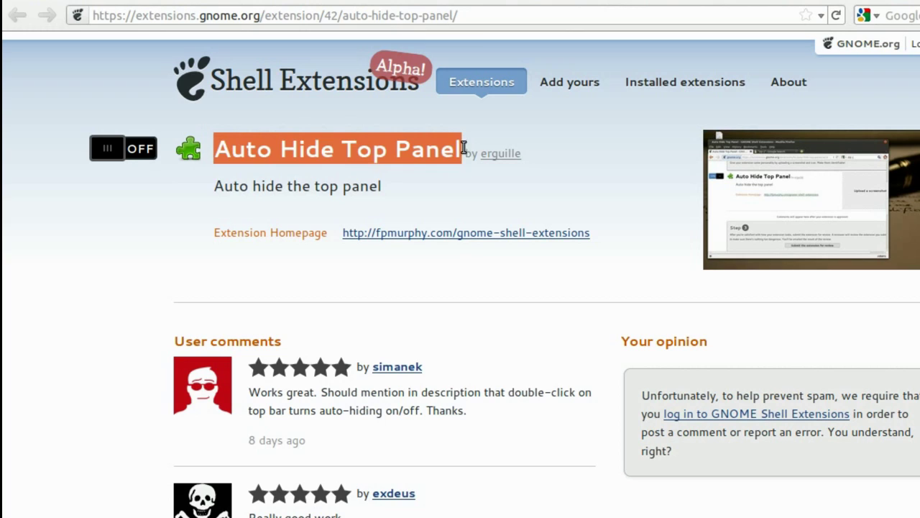
left_click(120, 152)
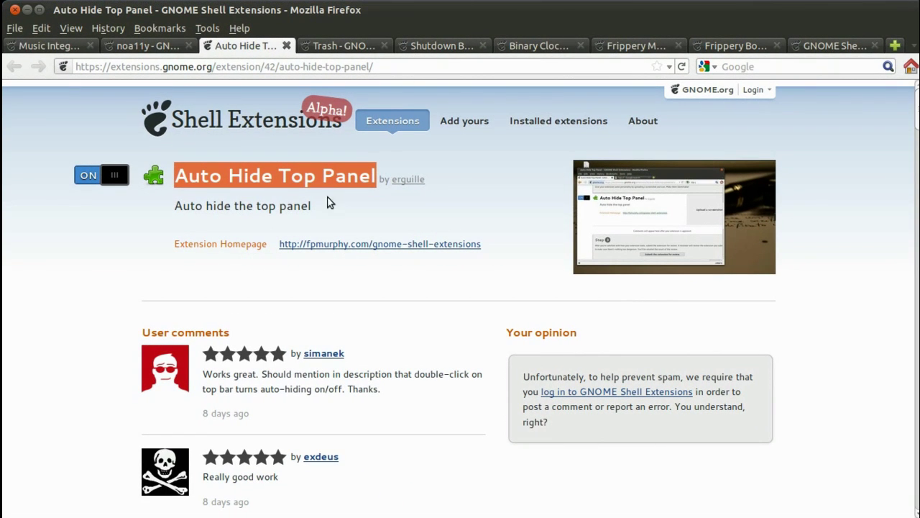
left_click(116, 175)
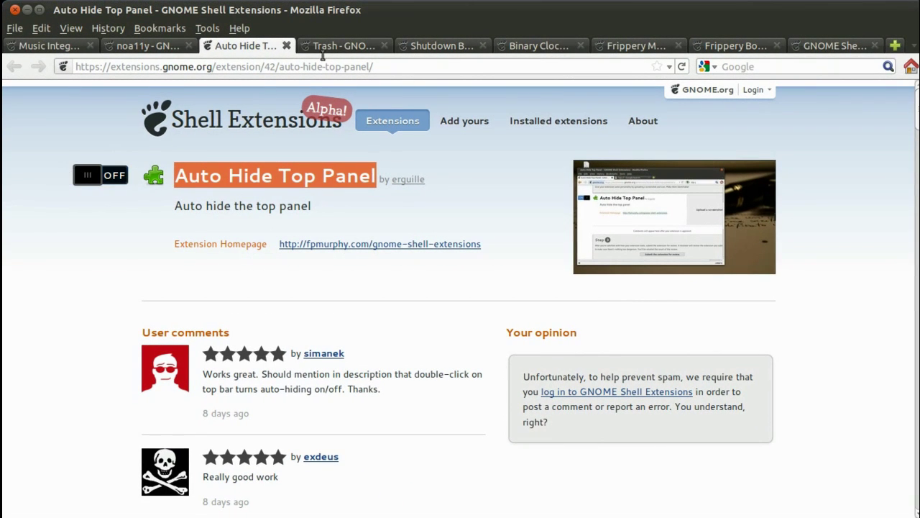
left_click(325, 46)
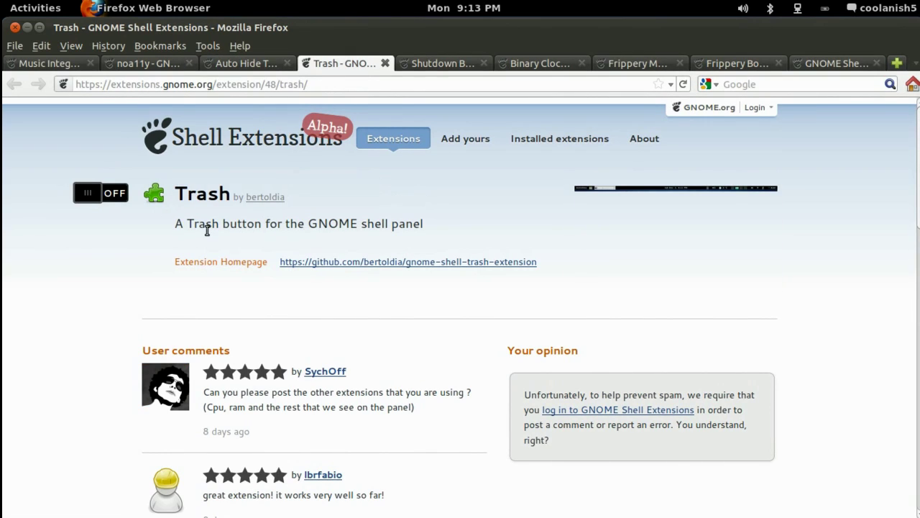
left_click_drag(178, 223, 446, 225)
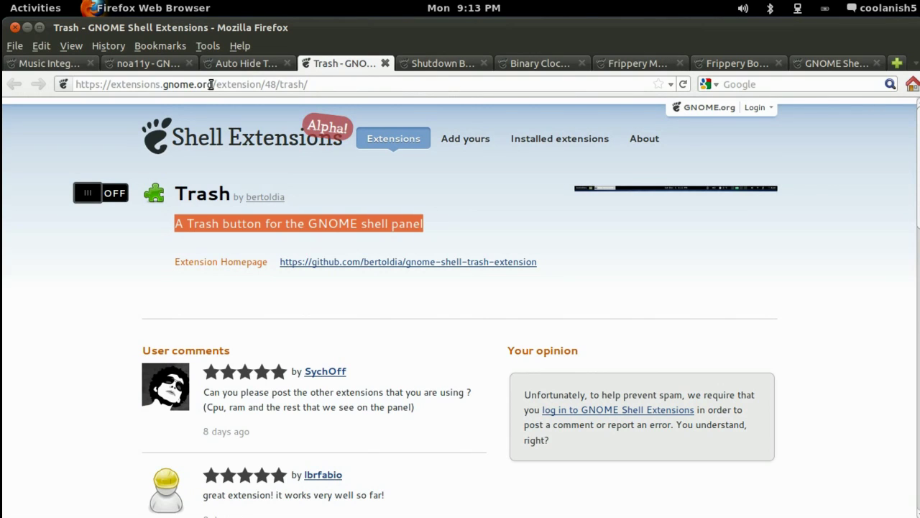
left_click(94, 192)
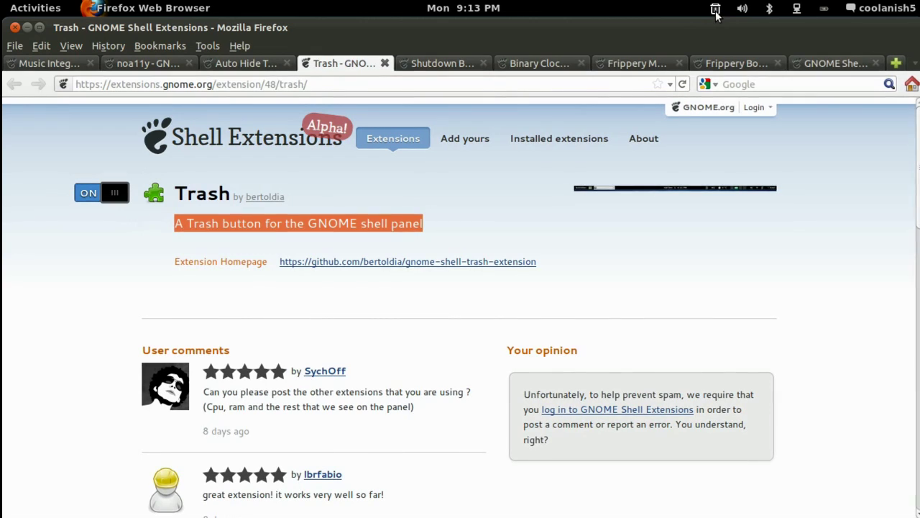
left_click(27, 27)
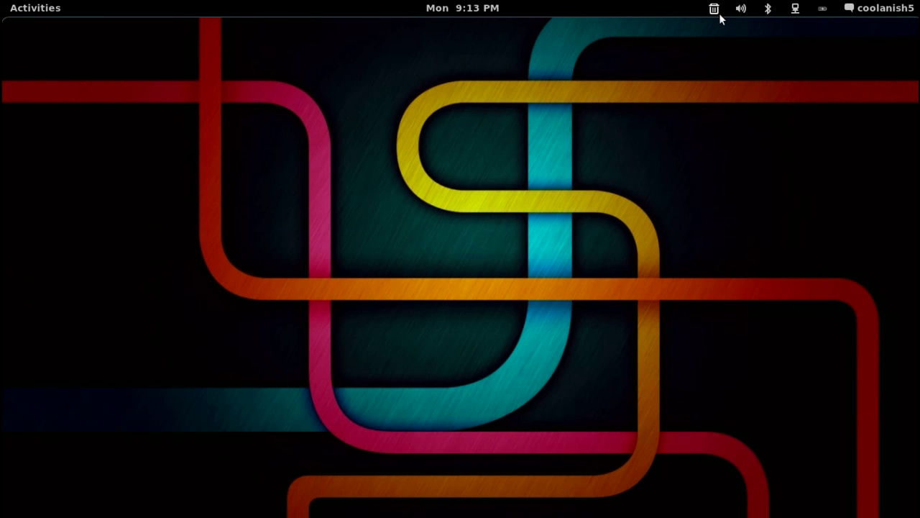
key("super")
left_click(298, 205)
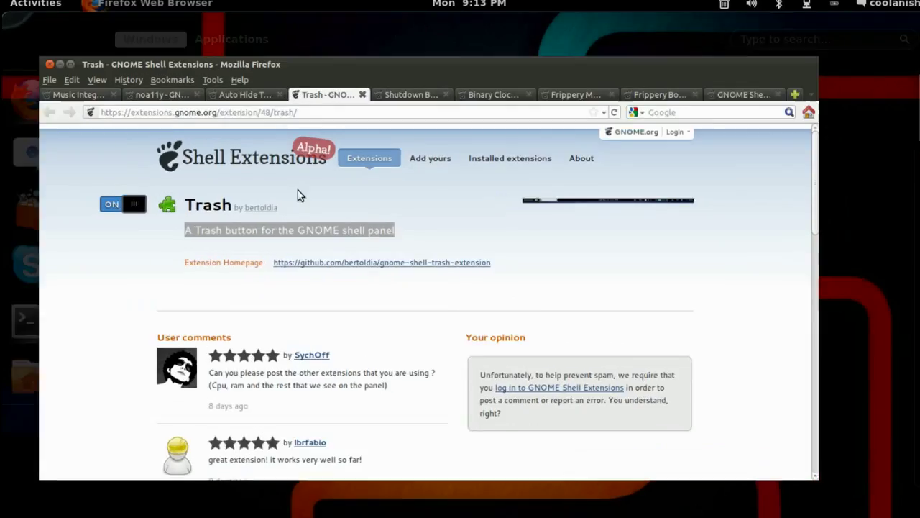
left_click(128, 169)
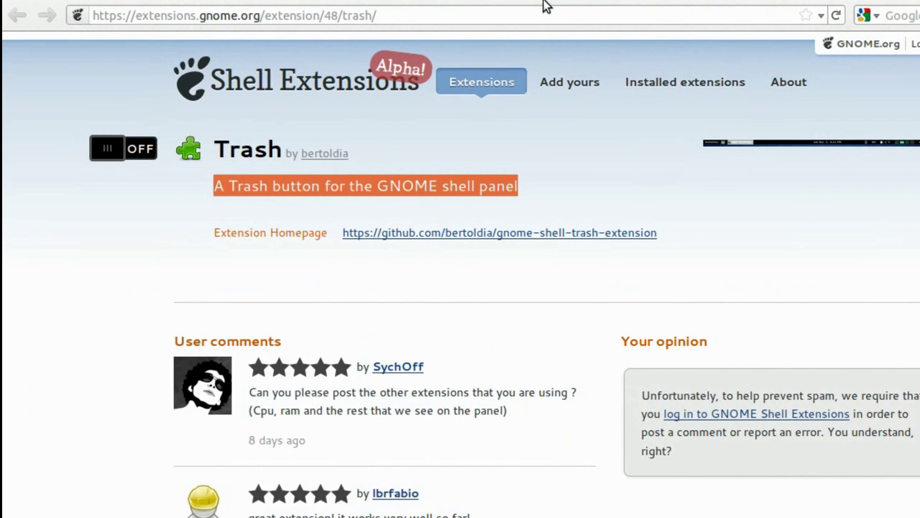
Switch on the Shutdown By Default extension from its extension page
left_click(492, 25)
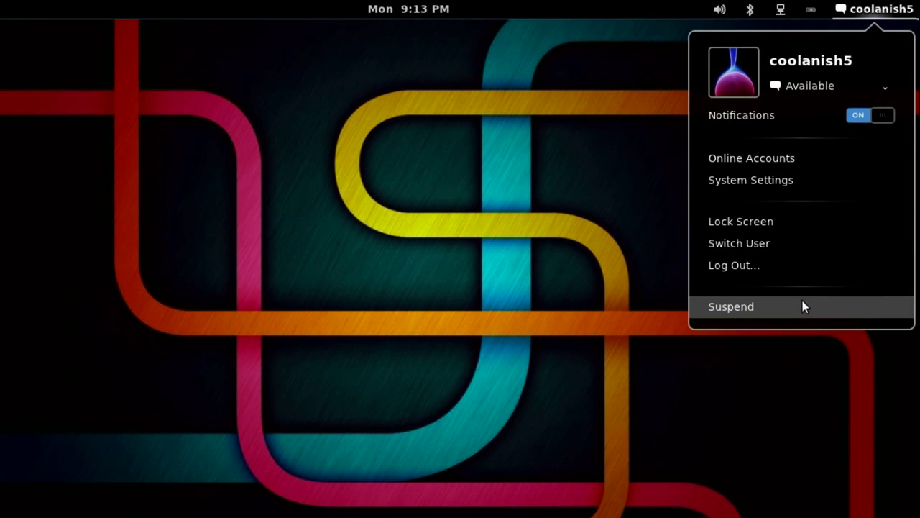
left_click(21, 17)
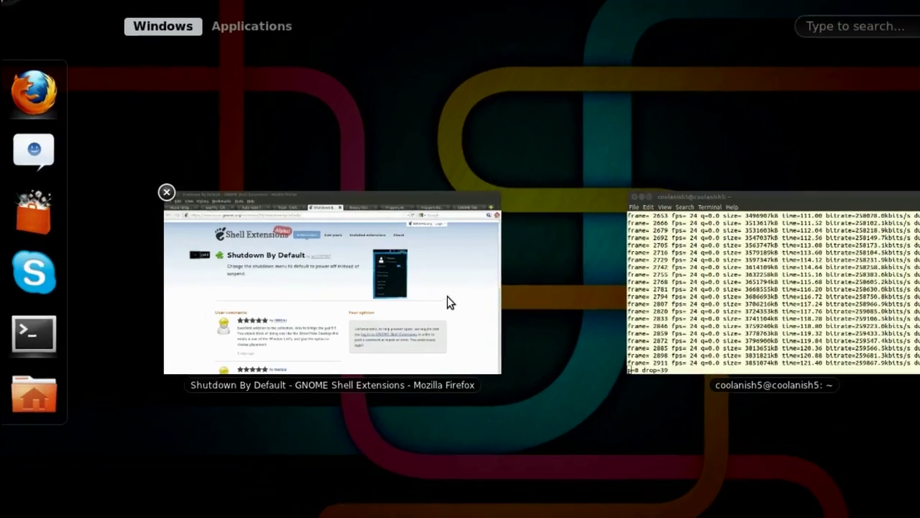
left_click(440, 302)
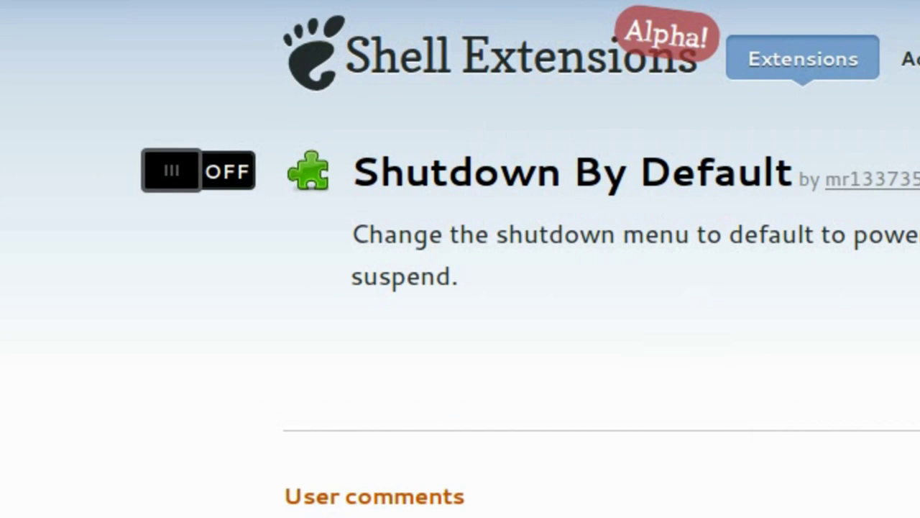
left_click(188, 177)
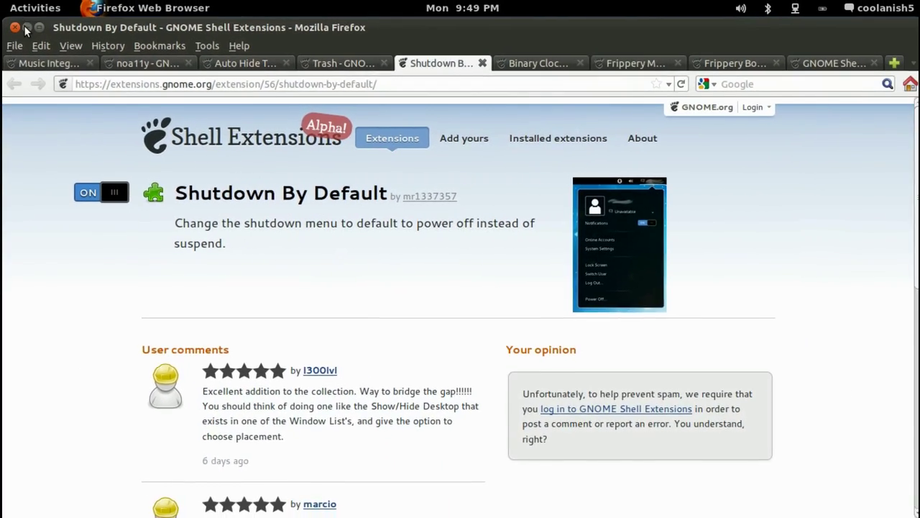
Minimize Firefox and confirm the user menu now offers Power Off
left_click(27, 28)
left_click(884, 8)
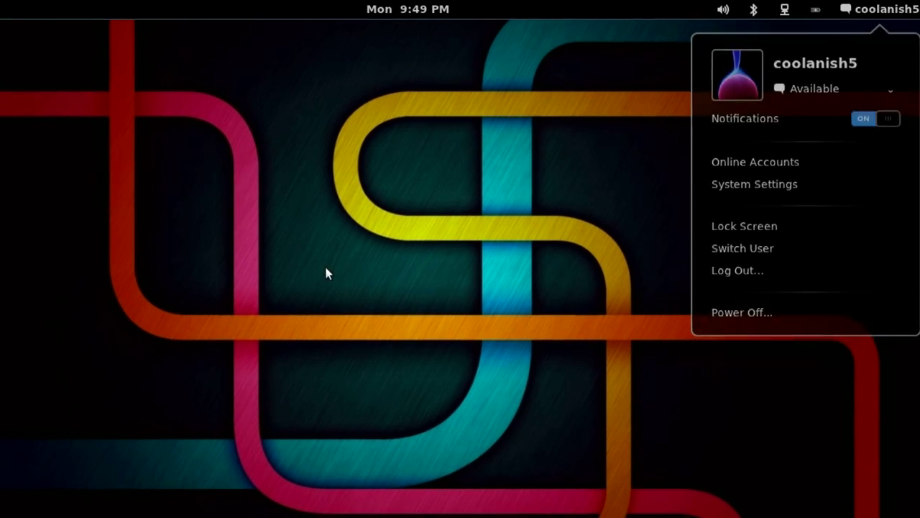
key("super")
Switch Binary Clock on and back off, then go to the Frippery Move Clock page
left_click(312, 281)
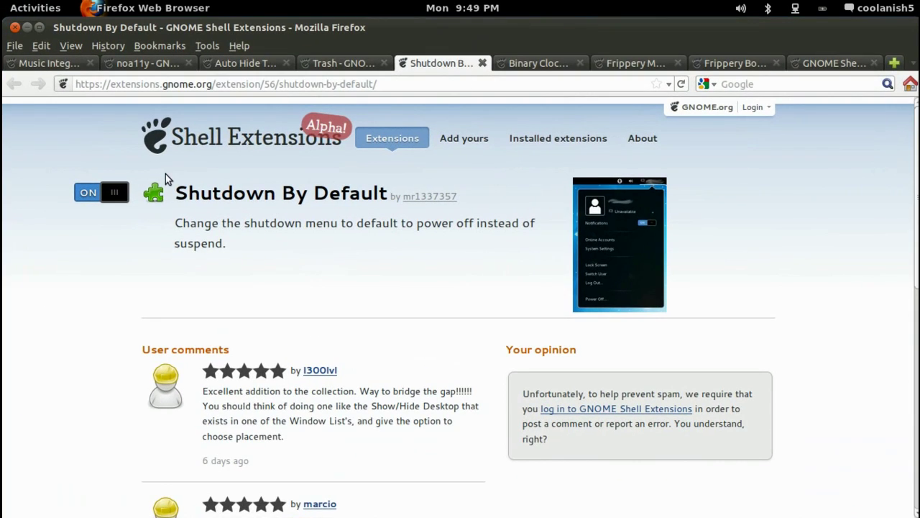
left_click(528, 64)
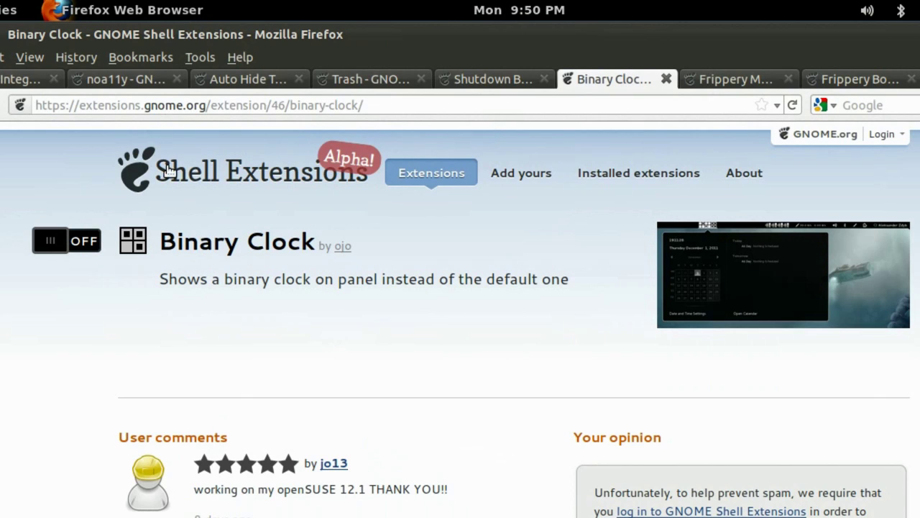
left_click_drag(45, 246, 97, 243)
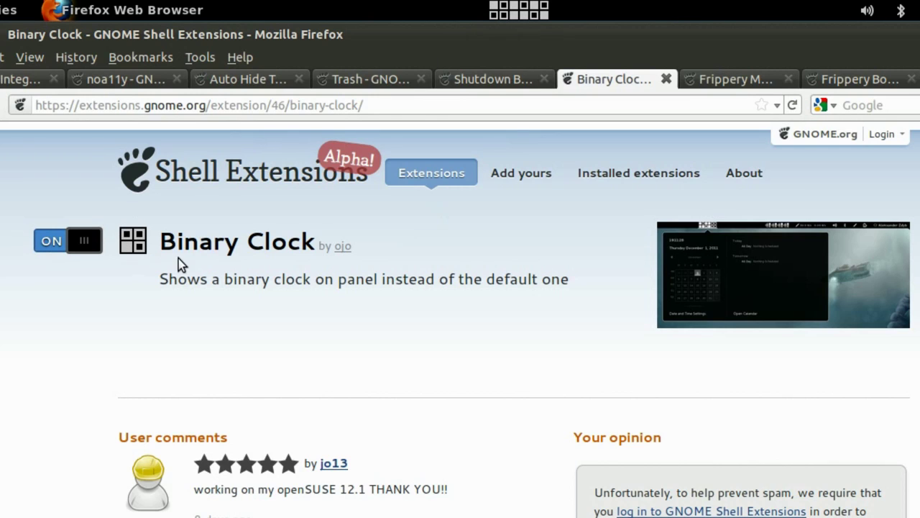
left_click(92, 247)
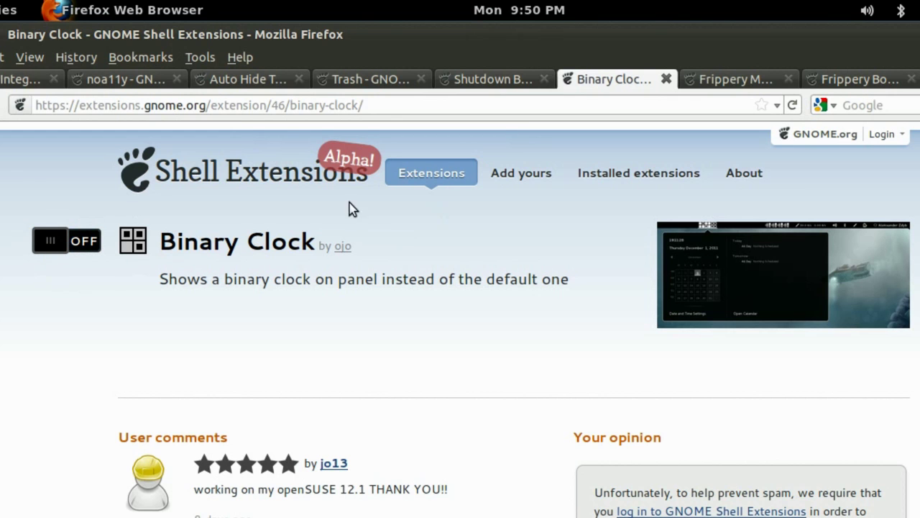
left_click(708, 80)
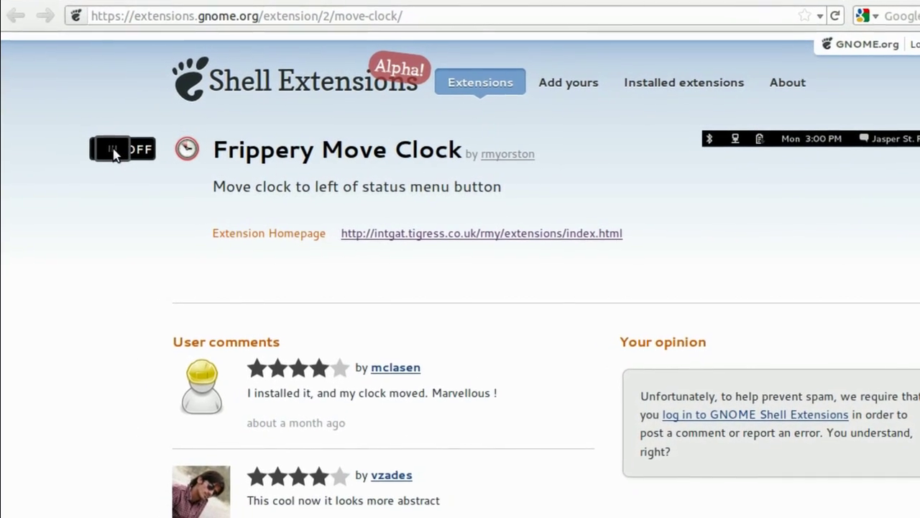
Switch Frippery Move Clock on, then go to the Frippery Bottom Panel page
left_click(94, 241)
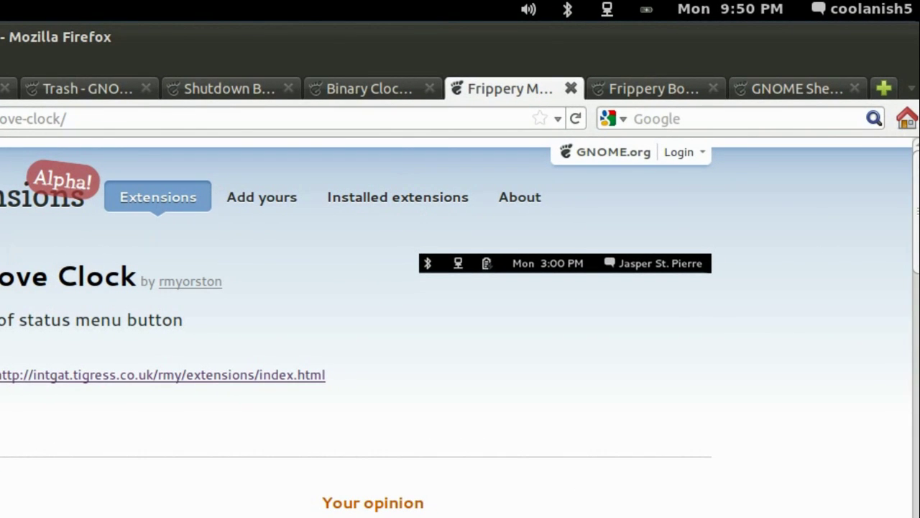
left_click(633, 88)
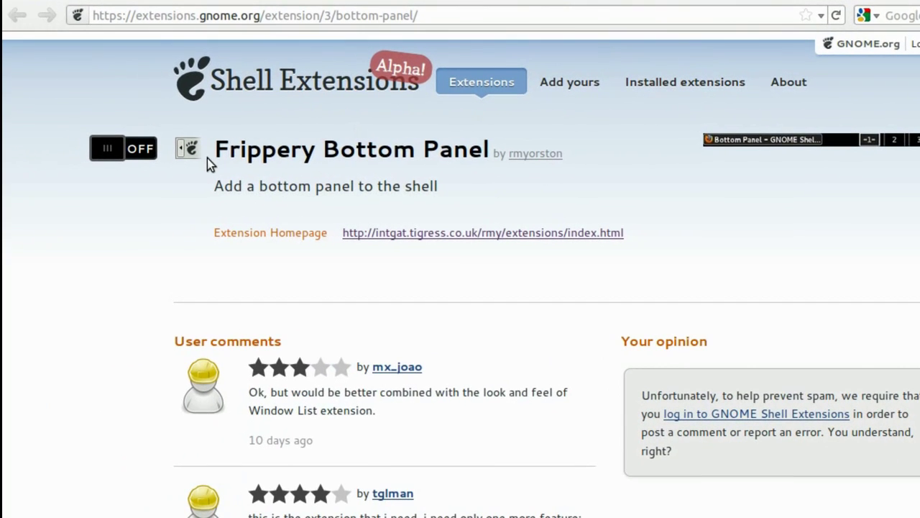
left_click_drag(229, 151, 493, 151)
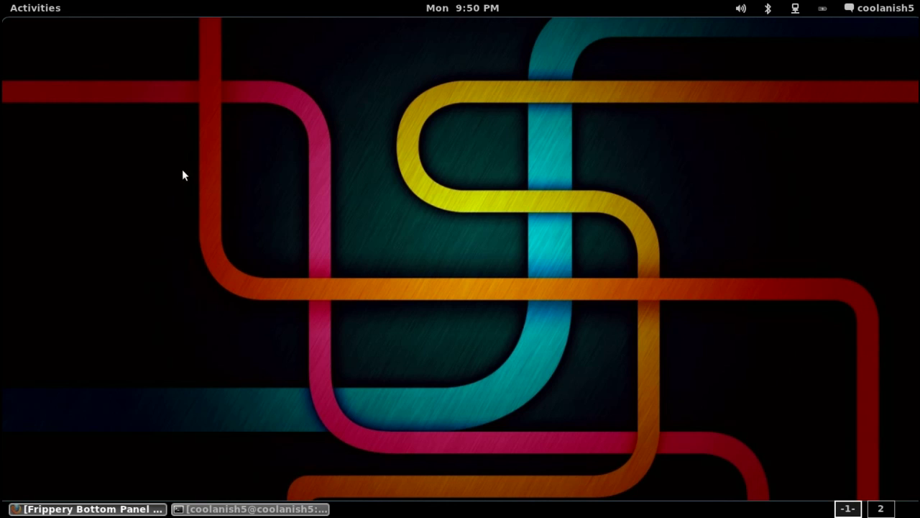
Restore Firefox from the overview and switch to the extensions listing tab with Ctrl+Tab
left_click_drag(150, 137, 714, 359)
mouse_move(2, 3)
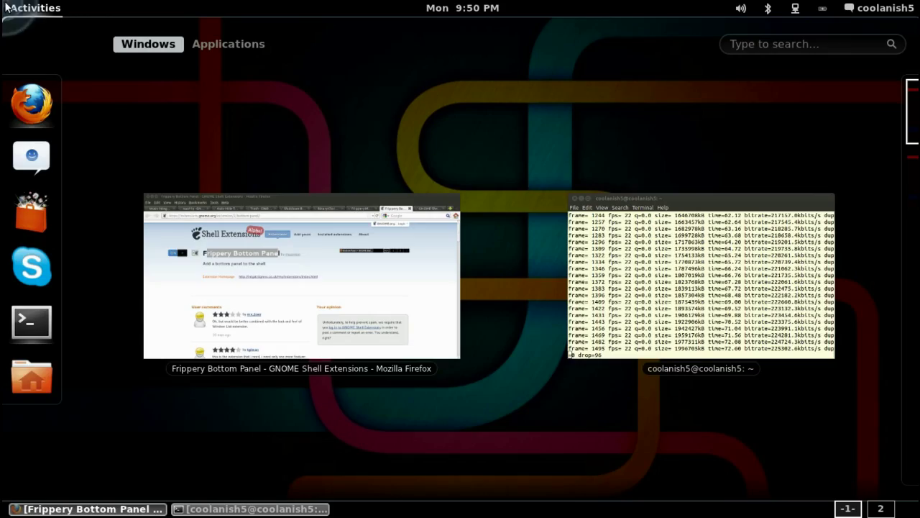
left_click(201, 302)
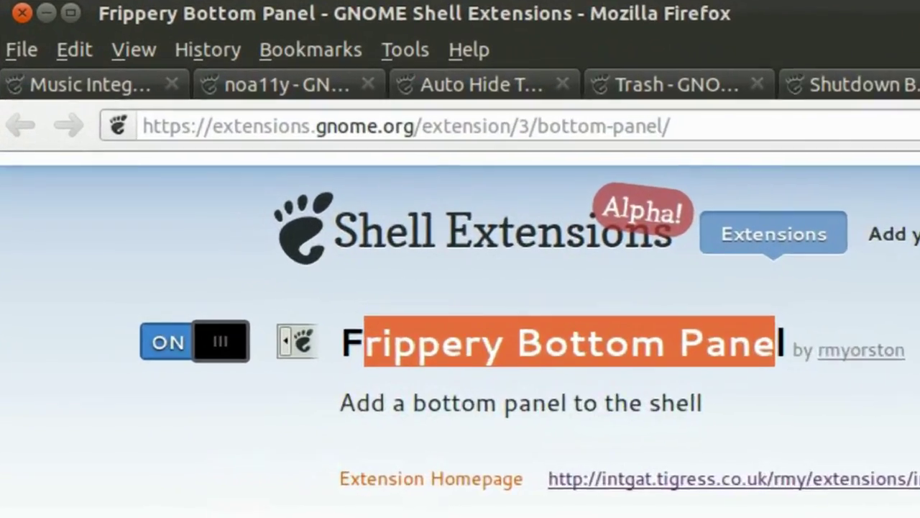
key("ctrl+Tab")
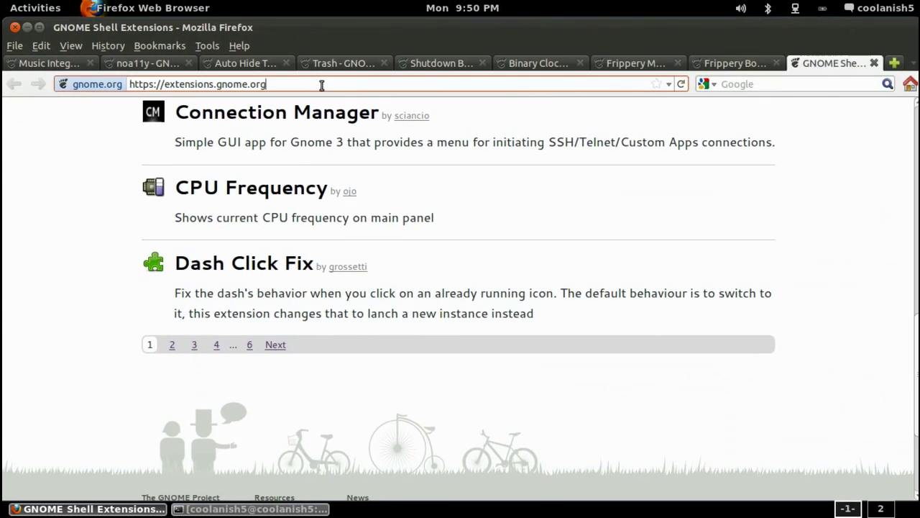
Switch Frippery Bottom Panel off and minimize Firefox to show the bare desktop
left_click(745, 61)
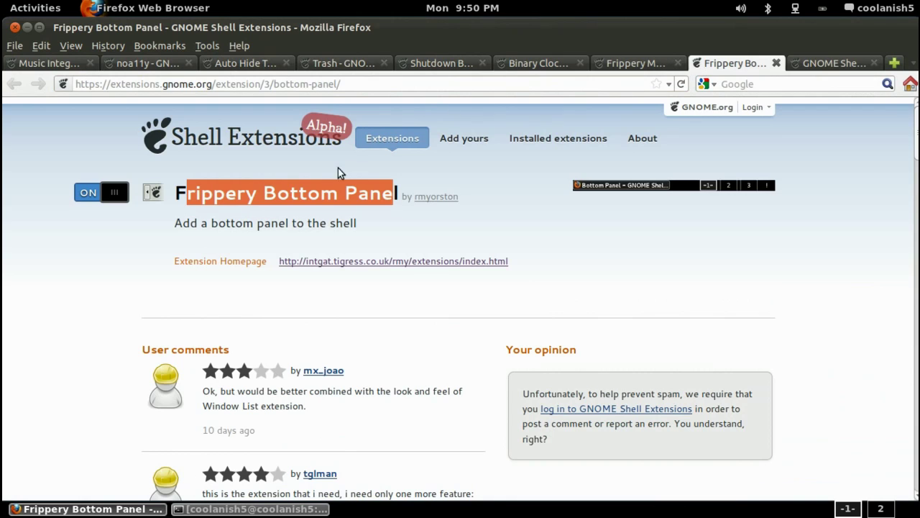
left_click(115, 193)
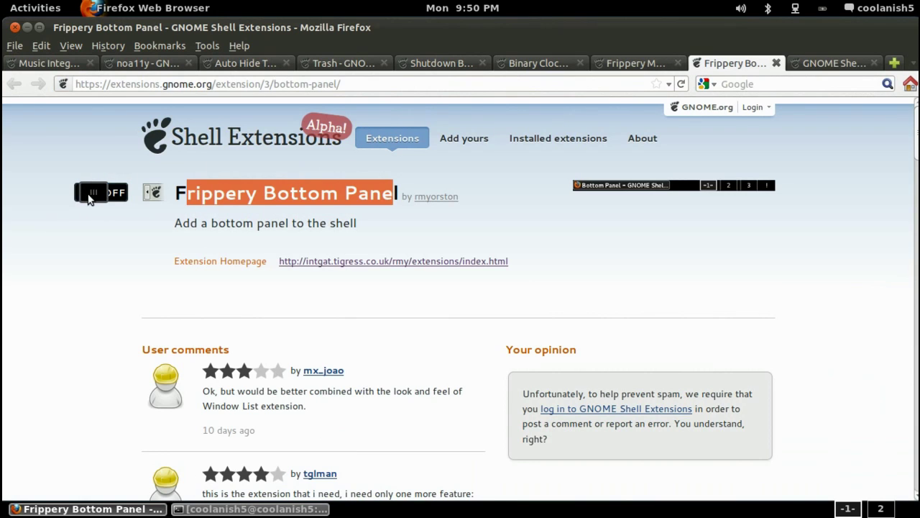
left_click(27, 28)
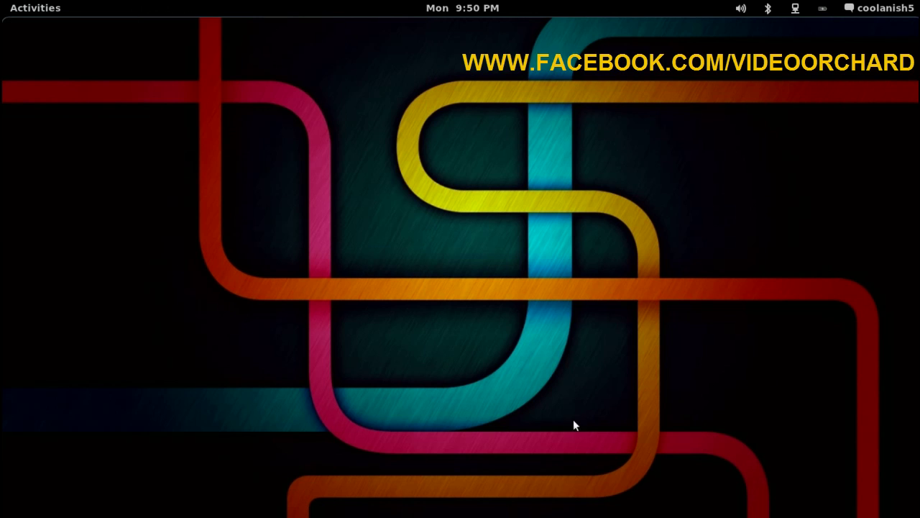